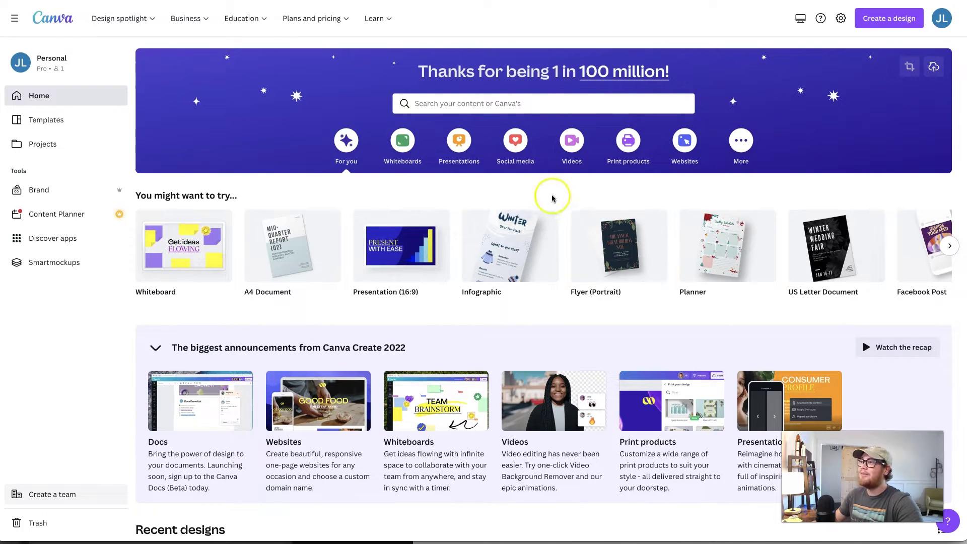
Step: Create a new blank Planner design at 8.5 × 11 in US Letter size
{"action": "left_click", "coordinate": [614, 187]}
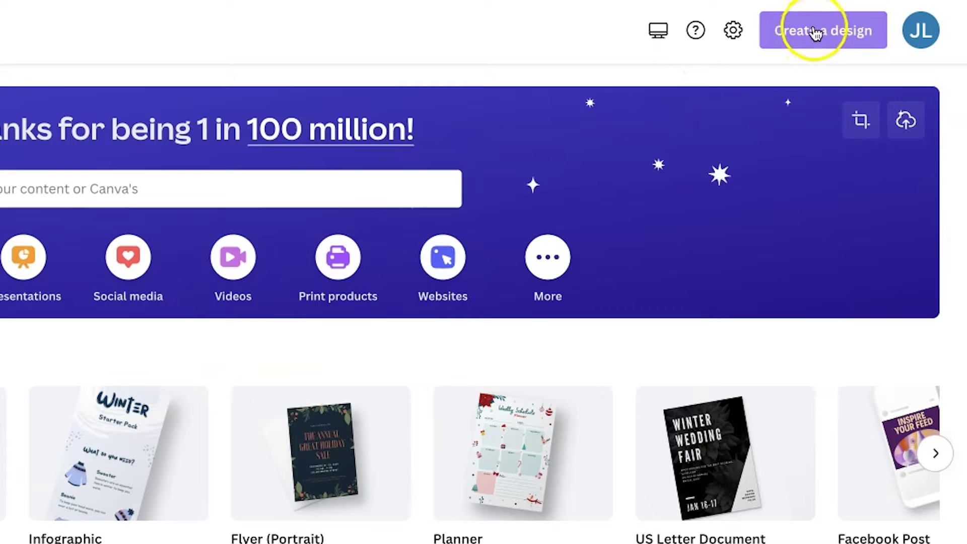
{"action": "left_click", "coordinate": [887, 19]}
{"action": "left_click", "coordinate": [803, 110]}
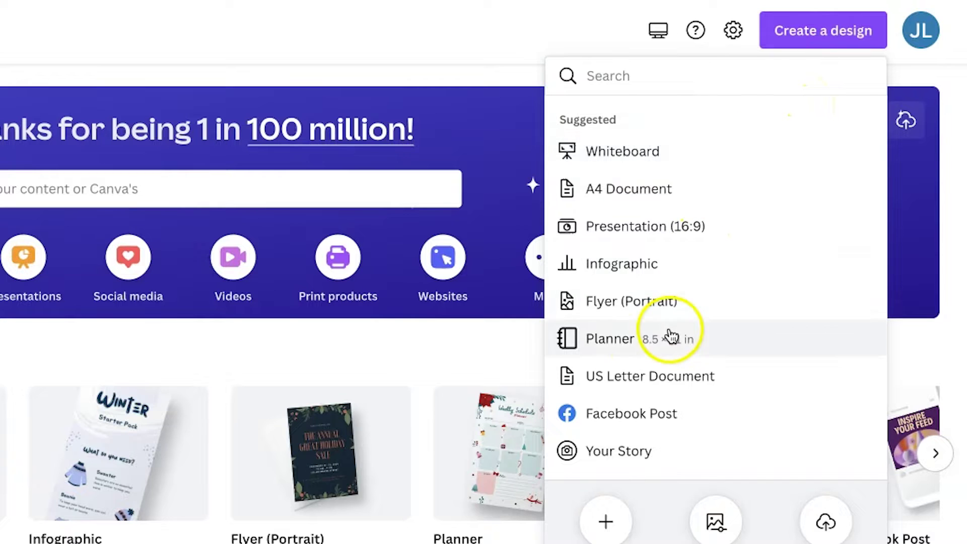
{"action": "left_click", "coordinate": [717, 344]}
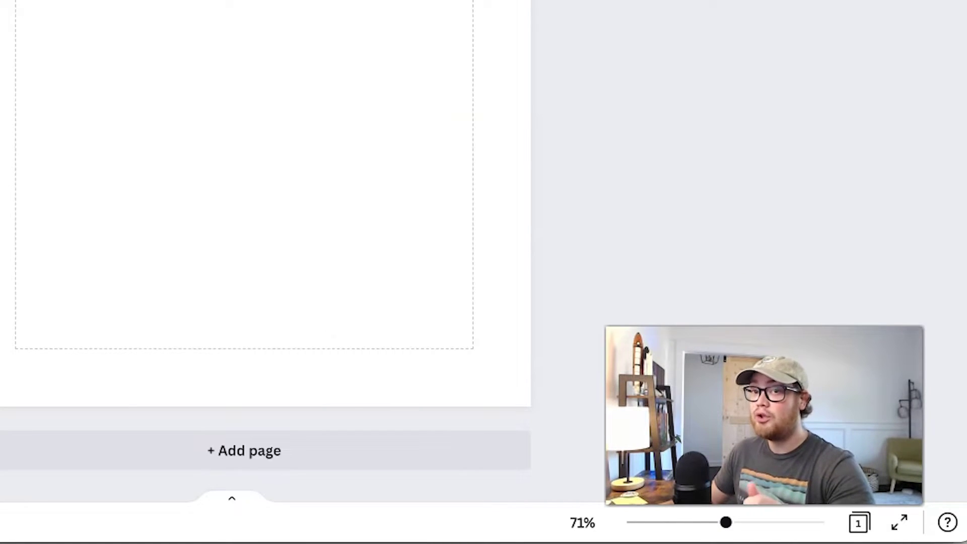
{"action": "left_click", "coordinate": [135, 49]}
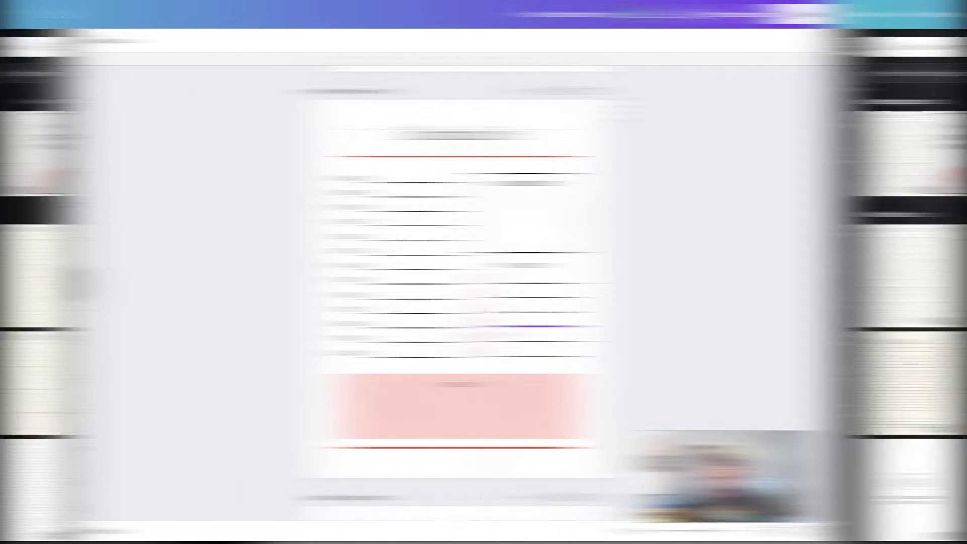
{"action": "left_click", "coordinate": [550, 126]}
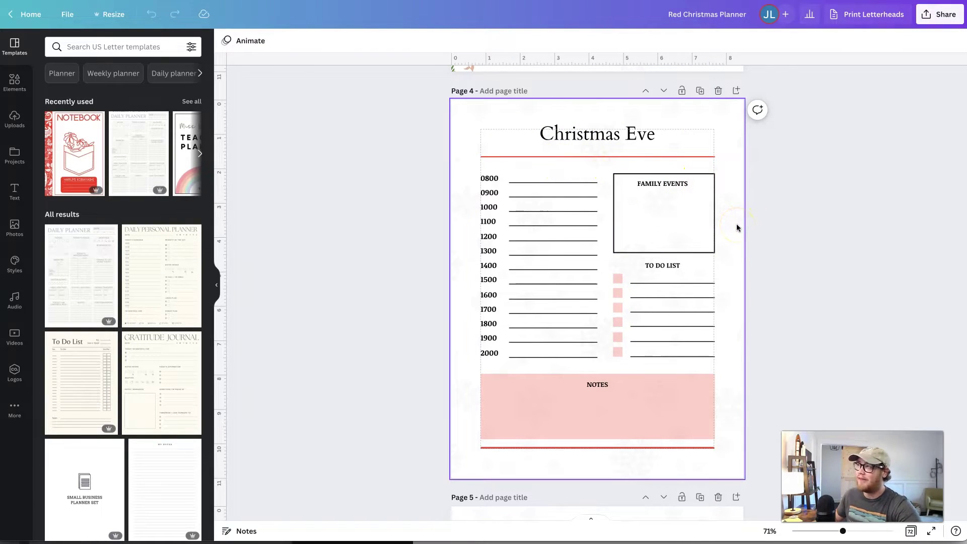
{"action": "left_click", "coordinate": [495, 262]}
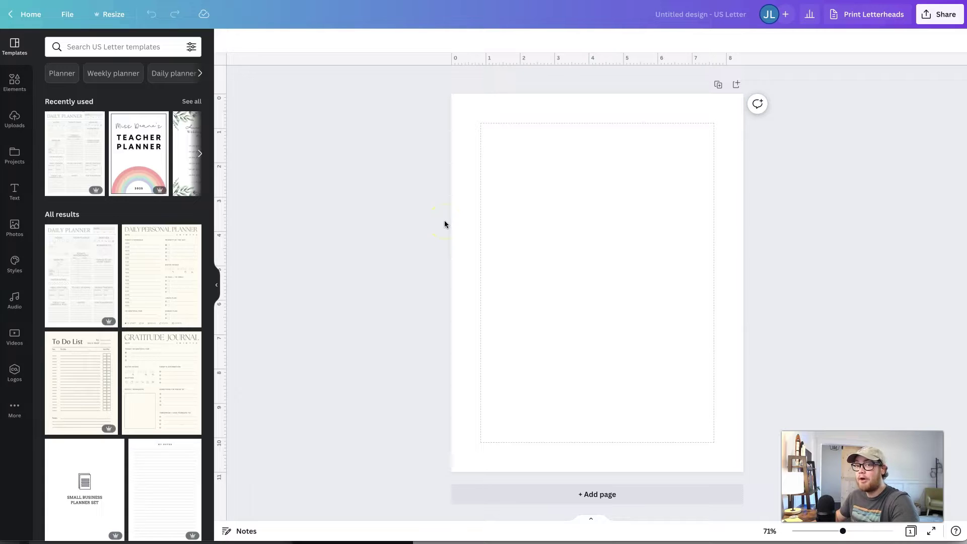
{"action": "left_click", "coordinate": [510, 229]}
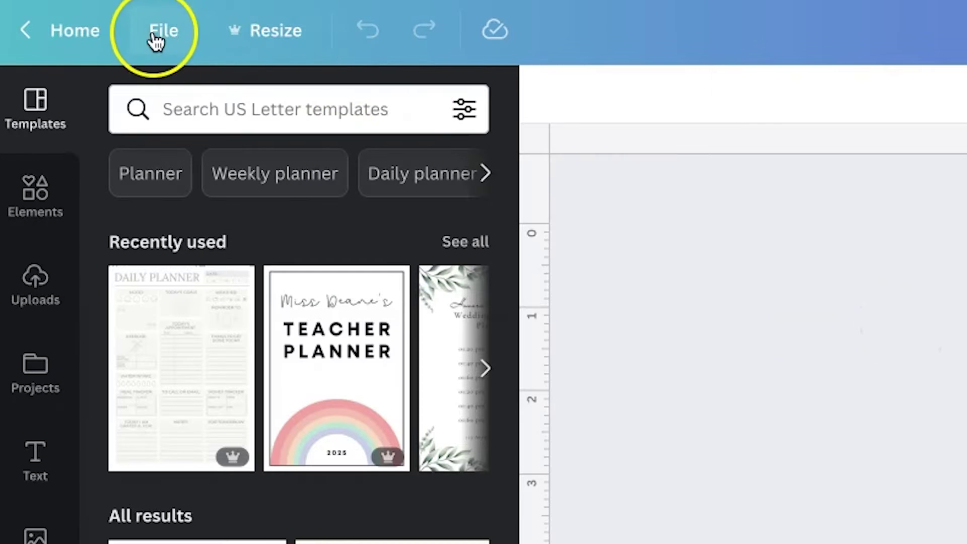
{"action": "left_click", "coordinate": [65, 17]}
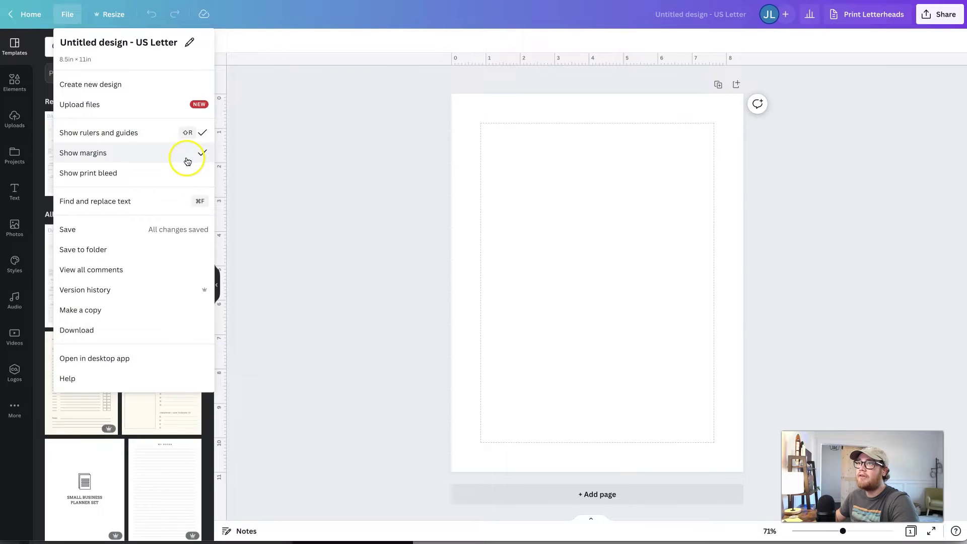
{"action": "left_click", "coordinate": [496, 198]}
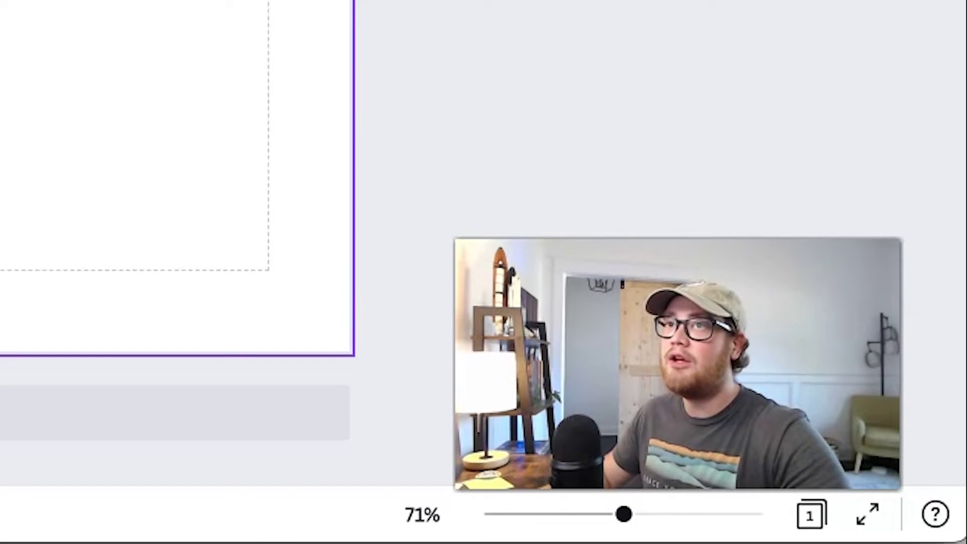
{"action": "left_click", "coordinate": [26, 134]}
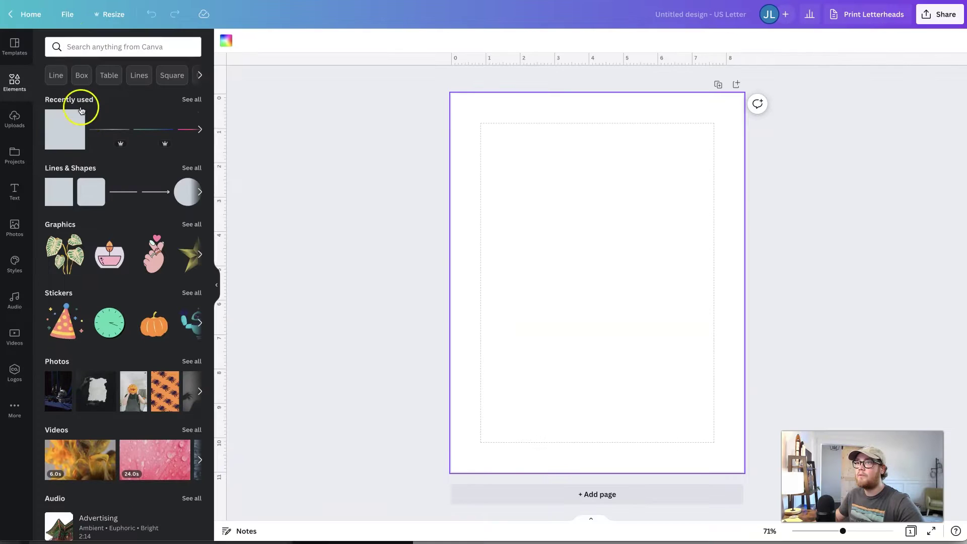
Step: Add a black line from Elements and stretch it between the page margins
{"action": "left_click", "coordinate": [119, 194]}
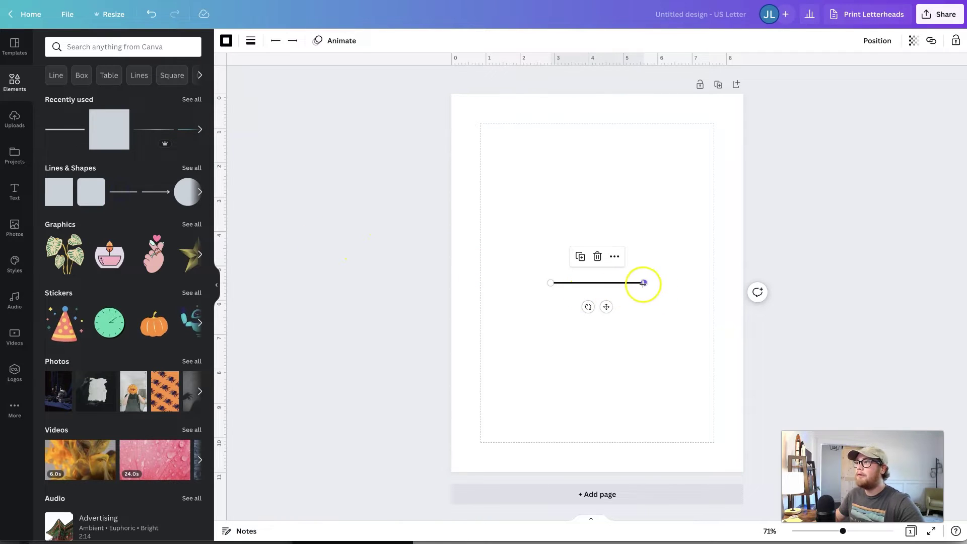
{"action": "left_click_drag", "start_coordinate": [644, 283], "coordinate": [714, 283]}
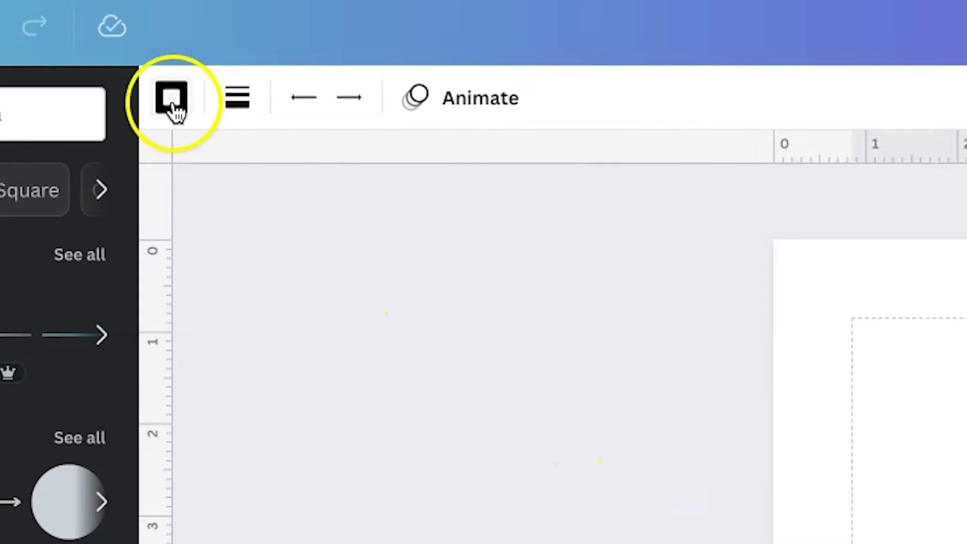
{"action": "left_click", "coordinate": [252, 43]}
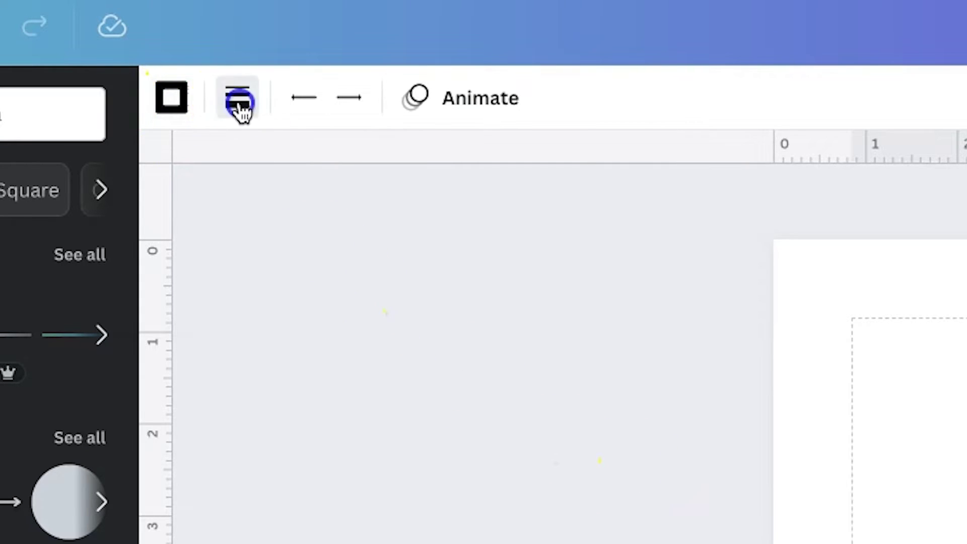
{"action": "left_click", "coordinate": [595, 305]}
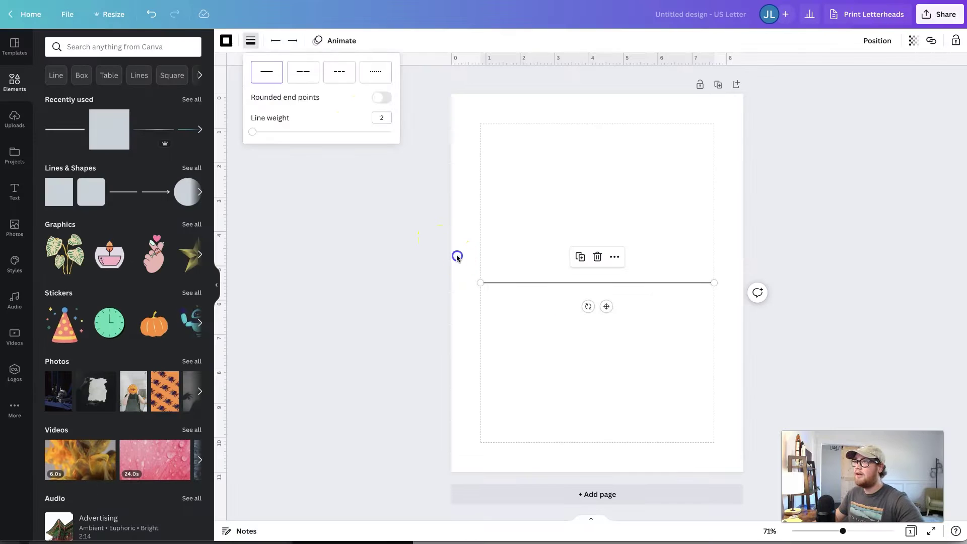
{"action": "left_click", "coordinate": [524, 256]}
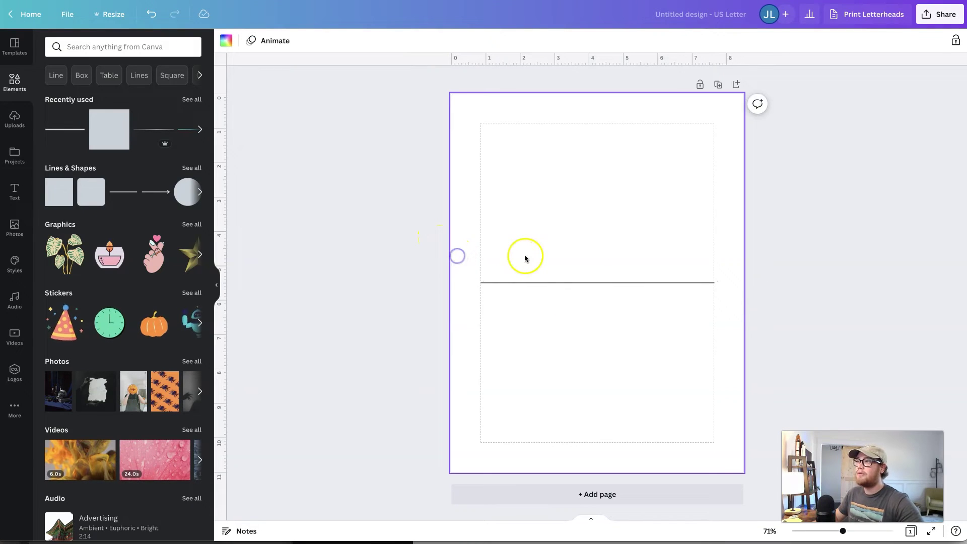
Step: Duplicate the line into four lines spaced about 0.36–0.375 in apart
{"action": "left_click", "coordinate": [595, 283]}
{"action": "left_click_drag", "start_coordinate": [596, 283], "coordinate": [597, 296]}
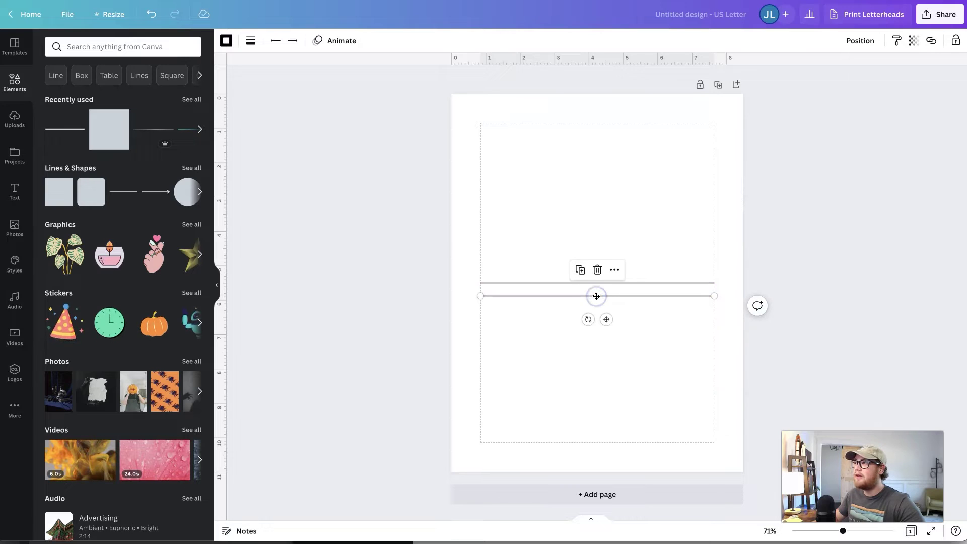
{"action": "left_click", "coordinate": [598, 297]}
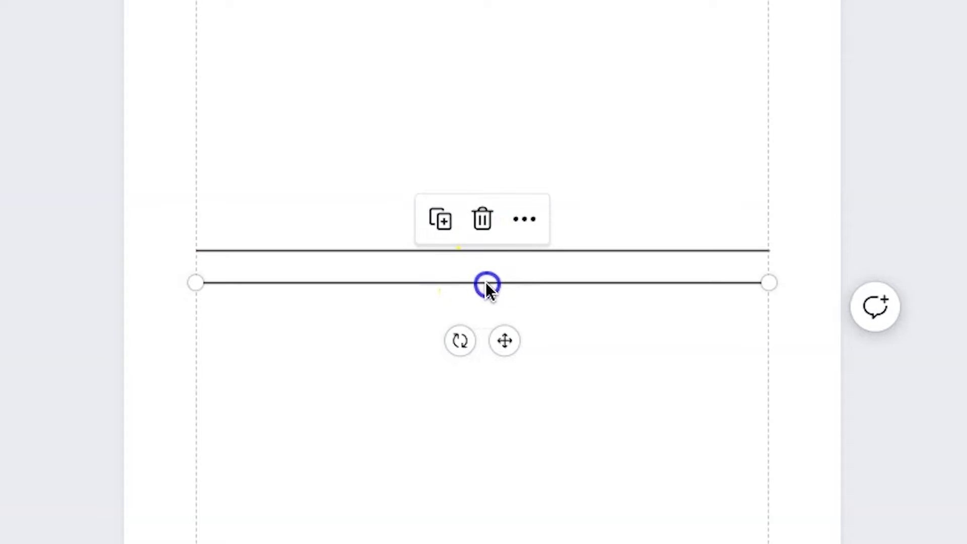
{"action": "left_click_drag", "start_coordinate": [599, 296], "coordinate": [600, 307]}
{"action": "left_click_drag", "start_coordinate": [488, 309], "coordinate": [488, 314]}
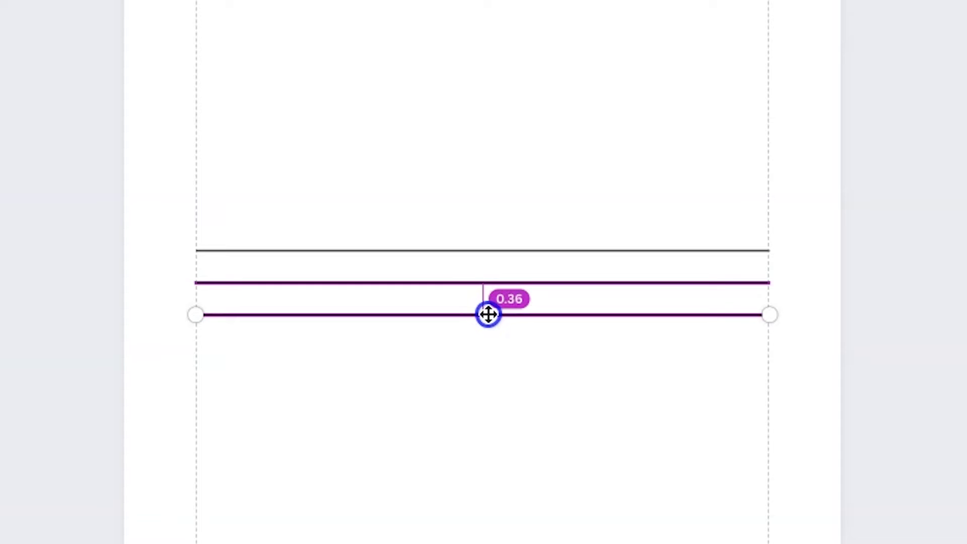
{"action": "left_click_drag", "start_coordinate": [489, 314], "coordinate": [490, 313]}
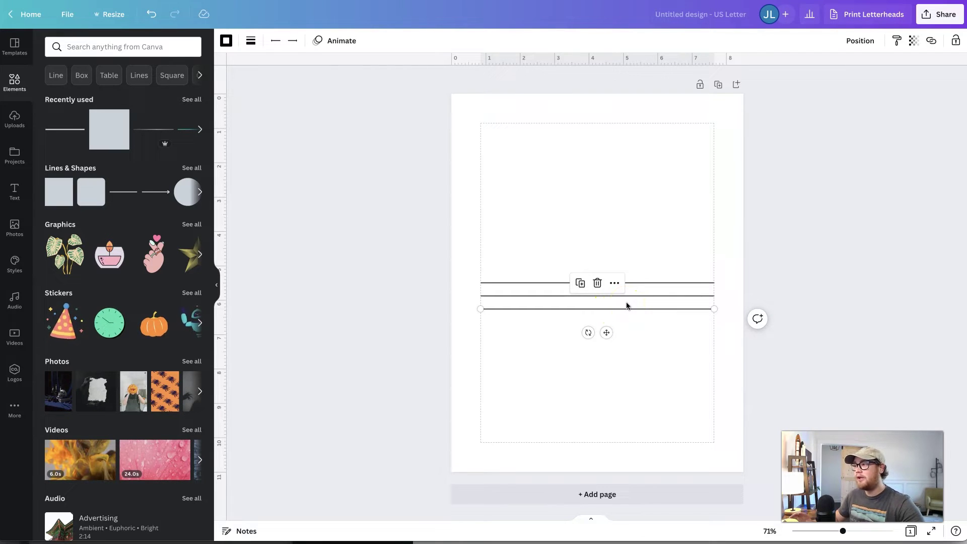
{"action": "key", "text": "ctrl+d"}
{"action": "left_click", "coordinate": [639, 339]}
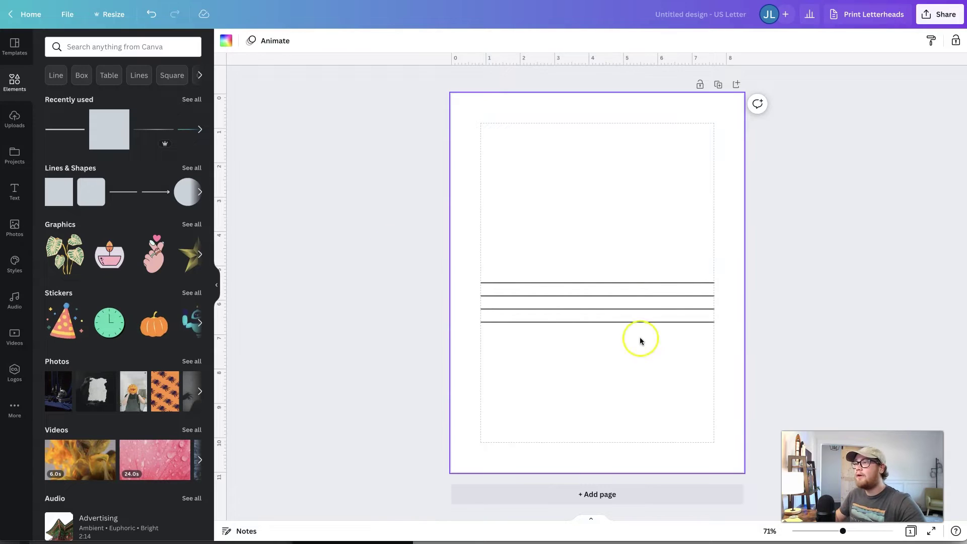
Step: Add a square and reshape it into a rectangle above the lines at the left margin
{"action": "left_click", "coordinate": [109, 129]}
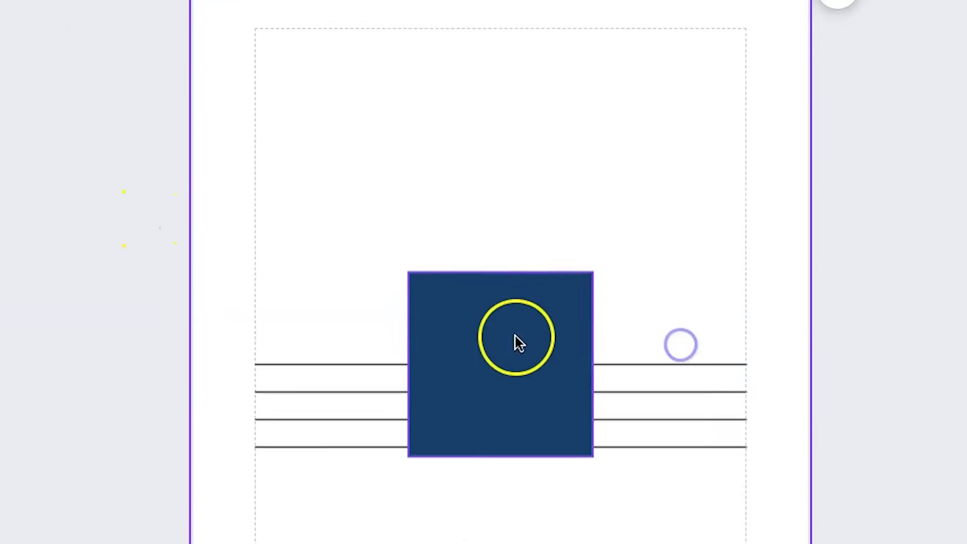
{"action": "left_click_drag", "start_coordinate": [605, 272], "coordinate": [525, 192]}
{"action": "left_click_drag", "start_coordinate": [349, 174], "coordinate": [359, 180]}
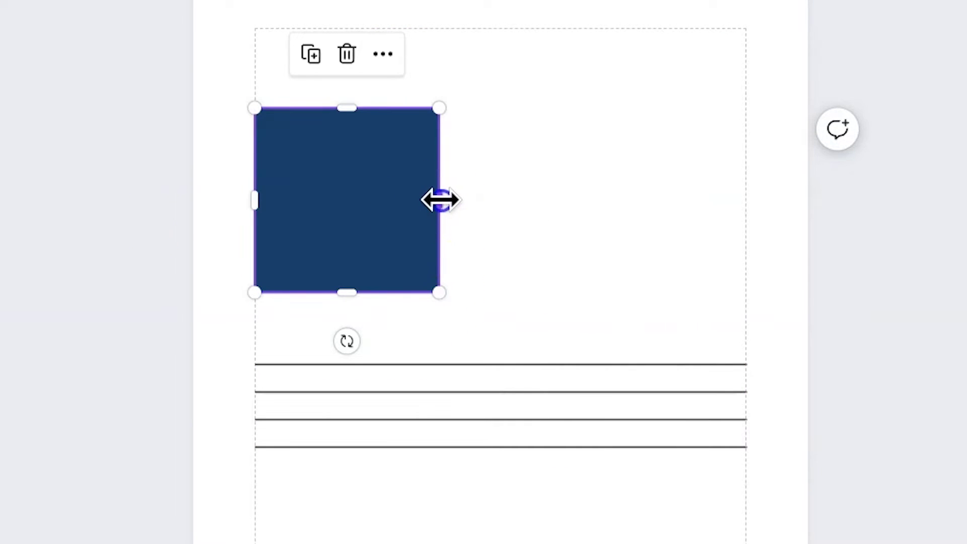
{"action": "left_click_drag", "start_coordinate": [439, 199], "coordinate": [522, 198]}
{"action": "left_click_drag", "start_coordinate": [453, 191], "coordinate": [452, 221]}
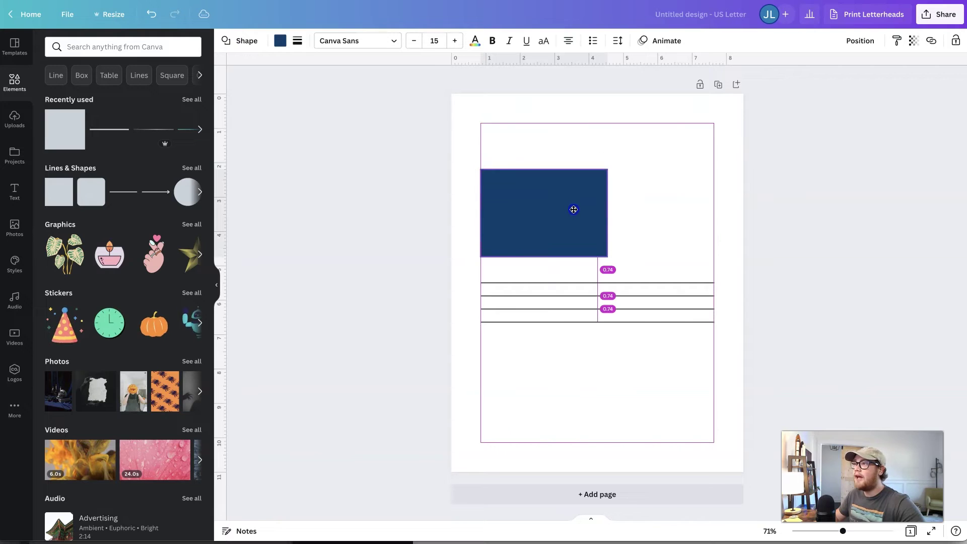
{"action": "left_click_drag", "start_coordinate": [574, 216], "coordinate": [574, 210]}
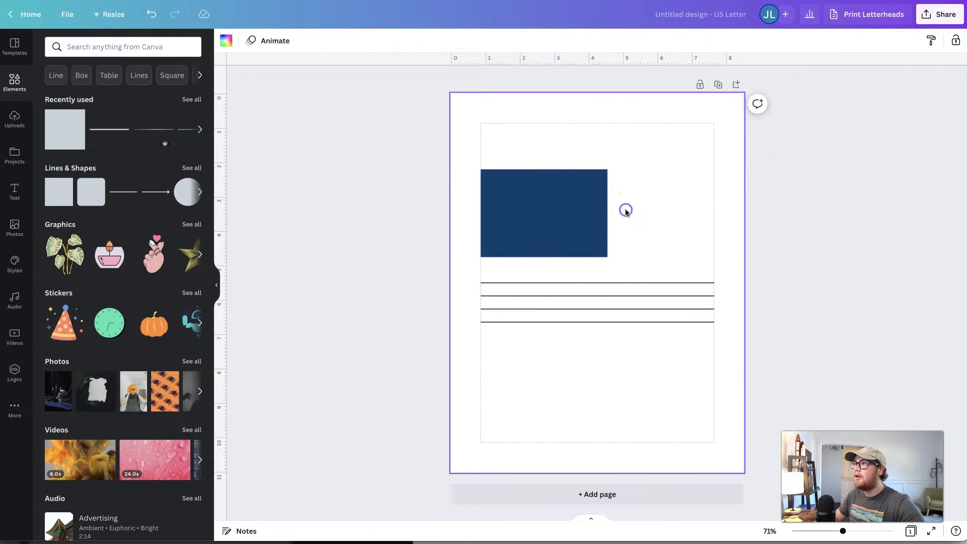
Step: Fill the rectangle with the default dark blue at transparency 47
{"action": "left_click", "coordinate": [579, 210]}
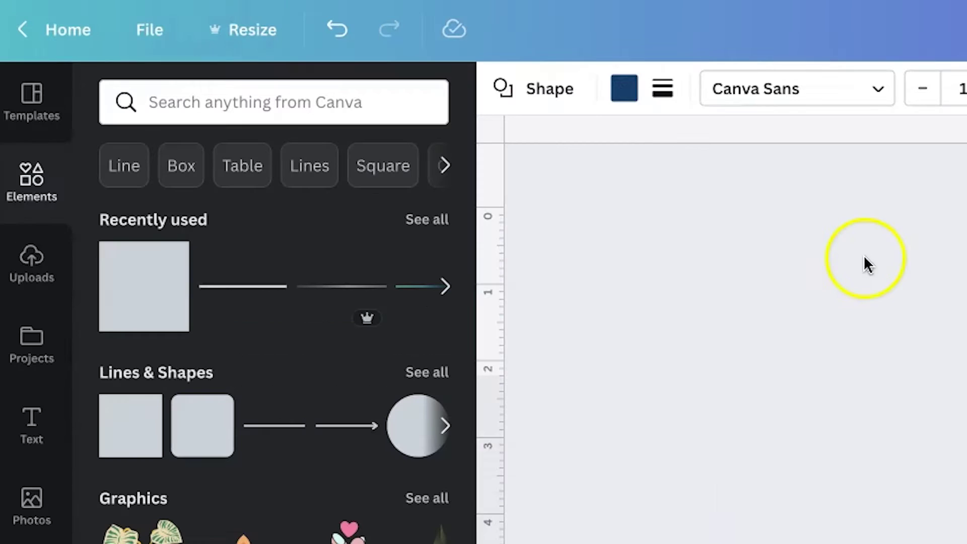
{"action": "left_click", "coordinate": [280, 40]}
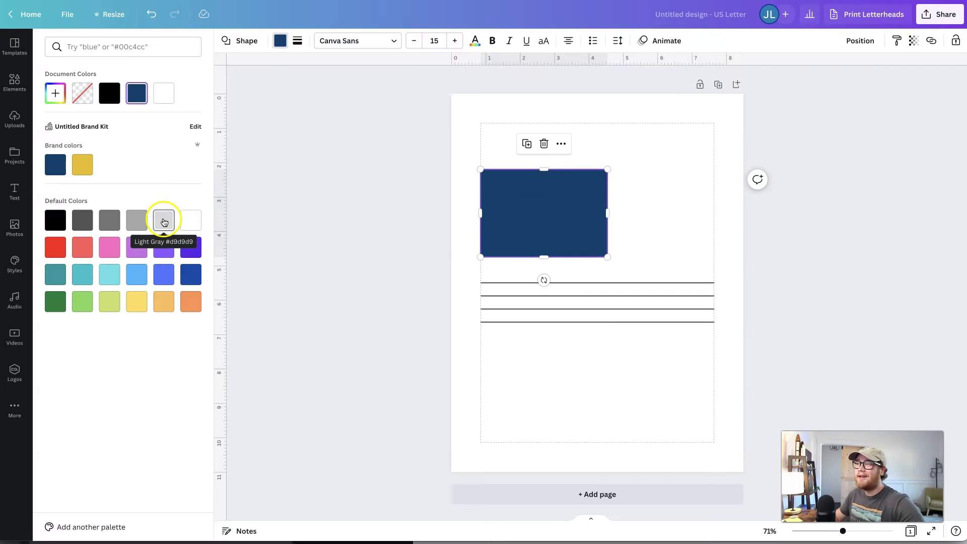
{"action": "left_click", "coordinate": [364, 492]}
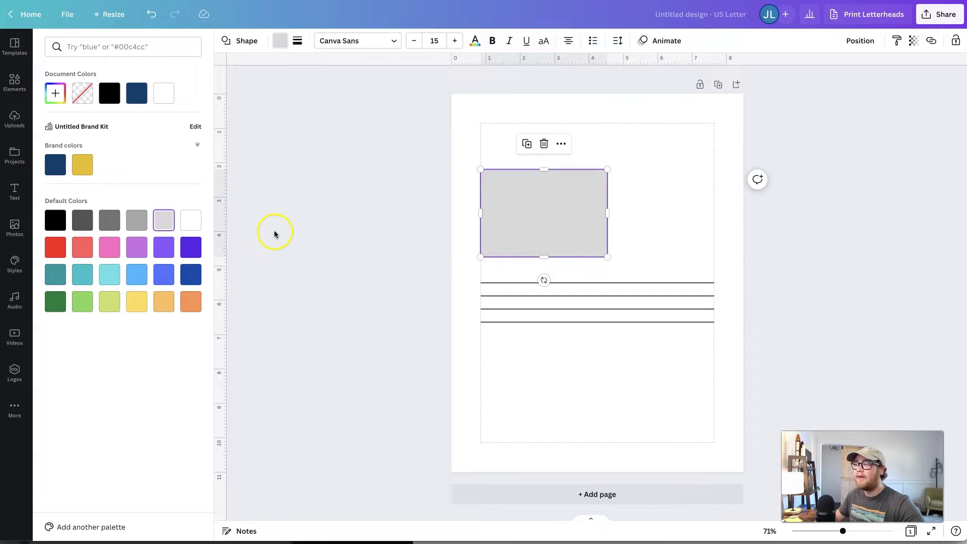
{"action": "left_click", "coordinate": [314, 234]}
{"action": "left_click", "coordinate": [665, 211]}
{"action": "left_click", "coordinate": [583, 205]}
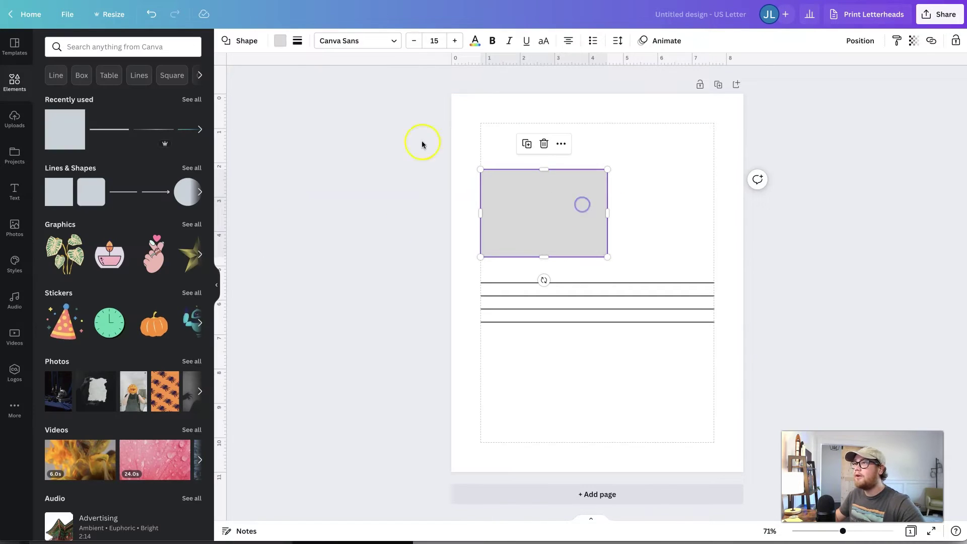
{"action": "left_click", "coordinate": [285, 47]}
{"action": "left_click", "coordinate": [190, 275]}
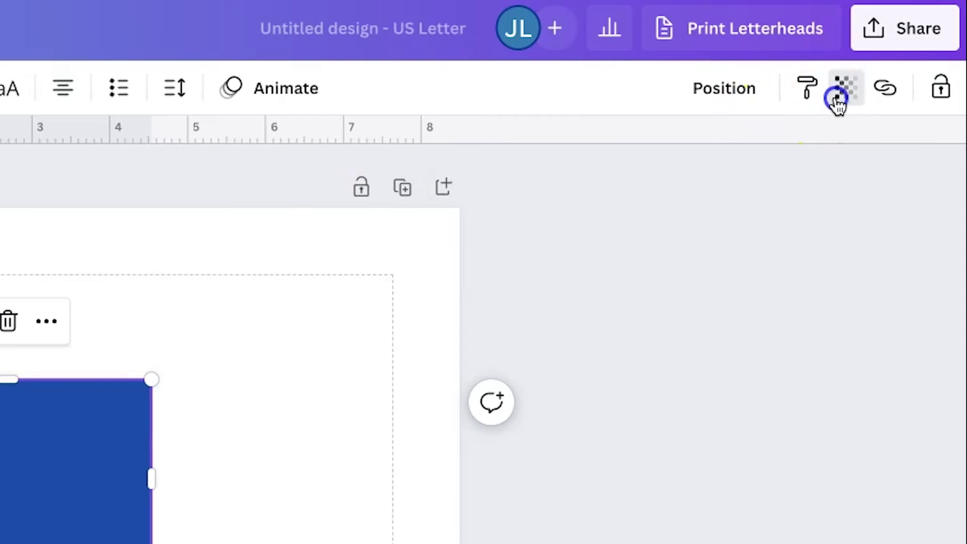
{"action": "left_click", "coordinate": [914, 40]}
{"action": "left_click_drag", "start_coordinate": [911, 81], "coordinate": [853, 83]}
{"action": "left_click", "coordinate": [182, 500]}
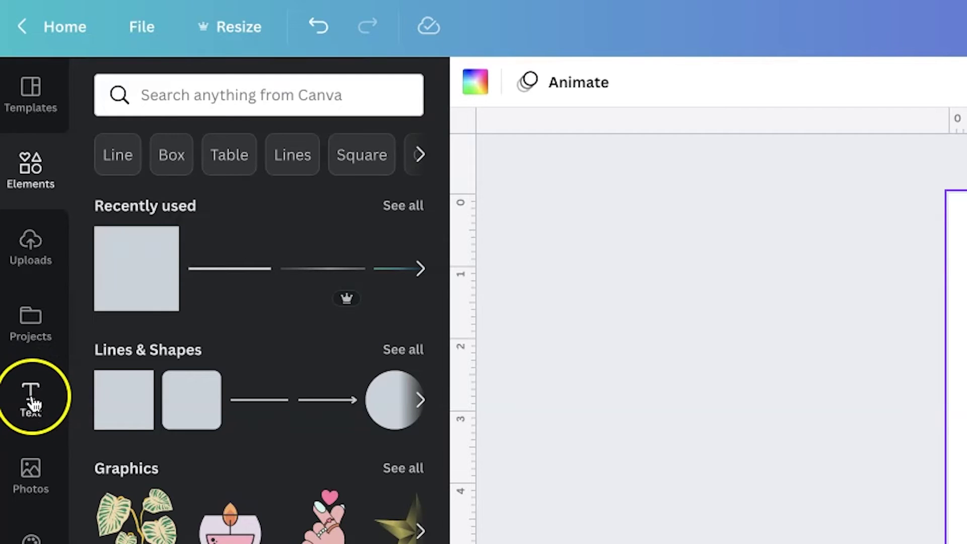
Step: Add a heading and move it to the top of the page
{"action": "left_click", "coordinate": [13, 196]}
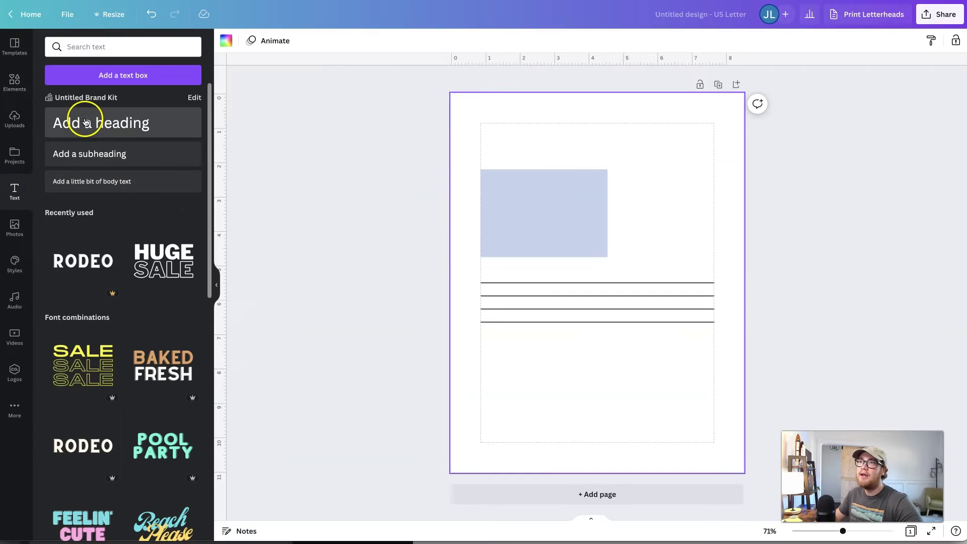
{"action": "left_click", "coordinate": [86, 122]}
{"action": "left_click", "coordinate": [650, 227]}
{"action": "left_click_drag", "start_coordinate": [613, 283], "coordinate": [599, 182]}
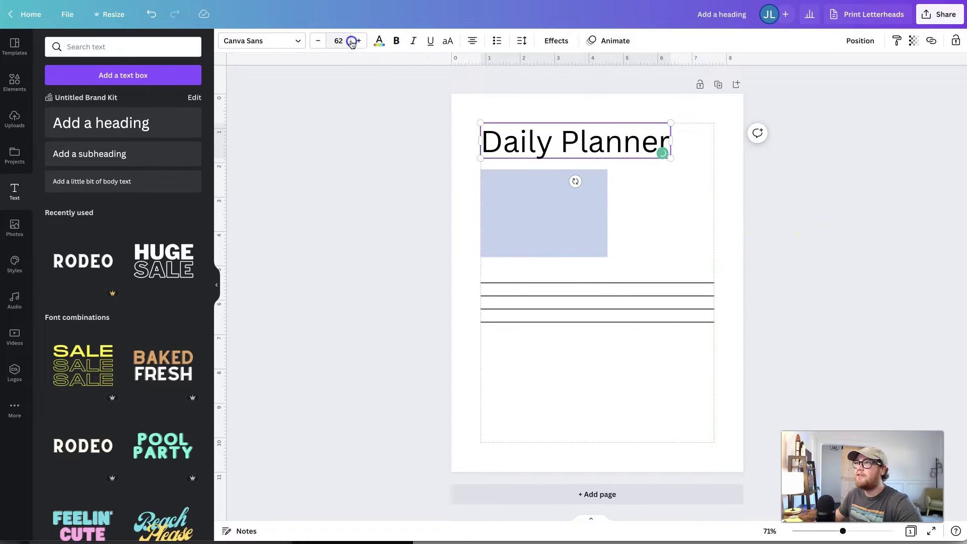
Step: Set the heading to font size 48 in a serif font
{"action": "left_click", "coordinate": [354, 42]}
{"action": "left_click", "coordinate": [342, 40]}
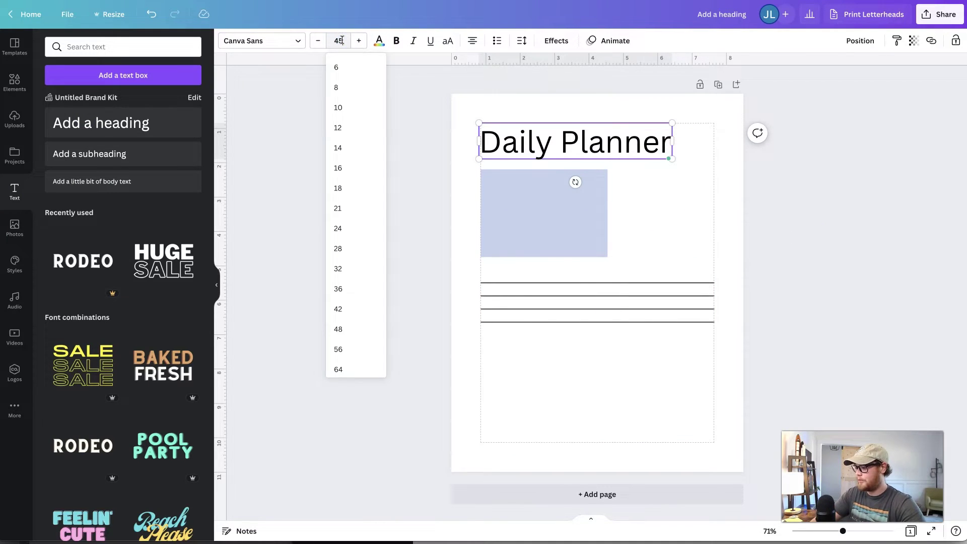
{"action": "type", "text": "48"}
{"action": "key", "text": "Return"}
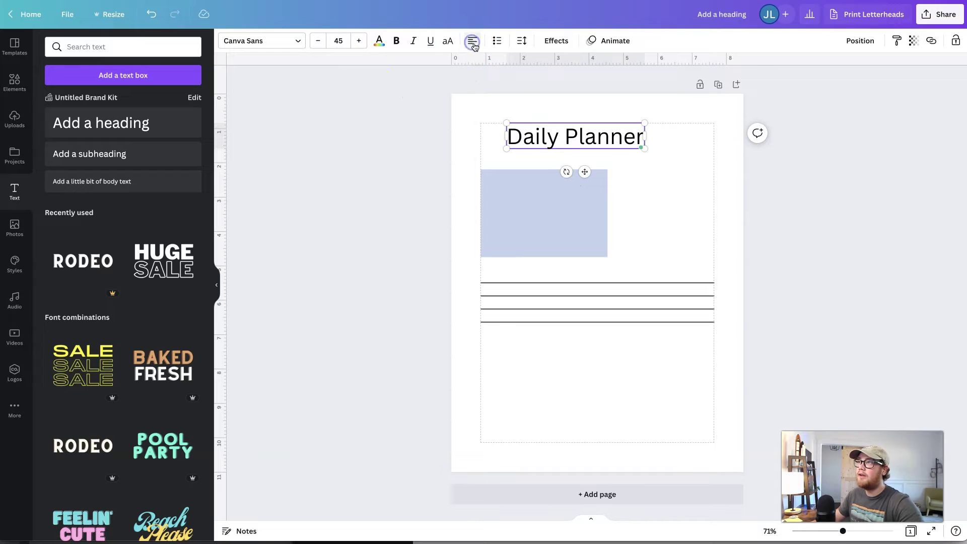
{"action": "left_click", "coordinate": [287, 41]}
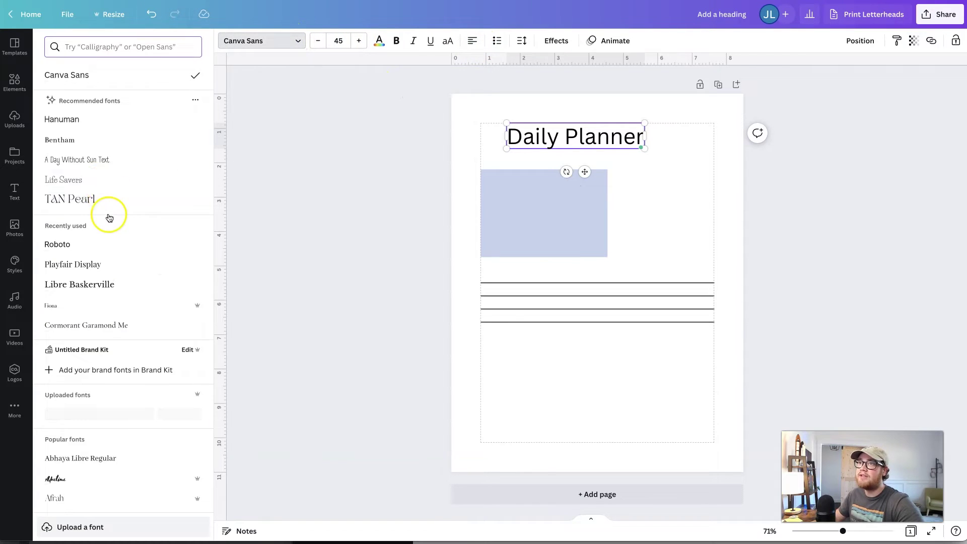
{"action": "left_click", "coordinate": [79, 285]}
{"action": "left_click", "coordinate": [424, 146]}
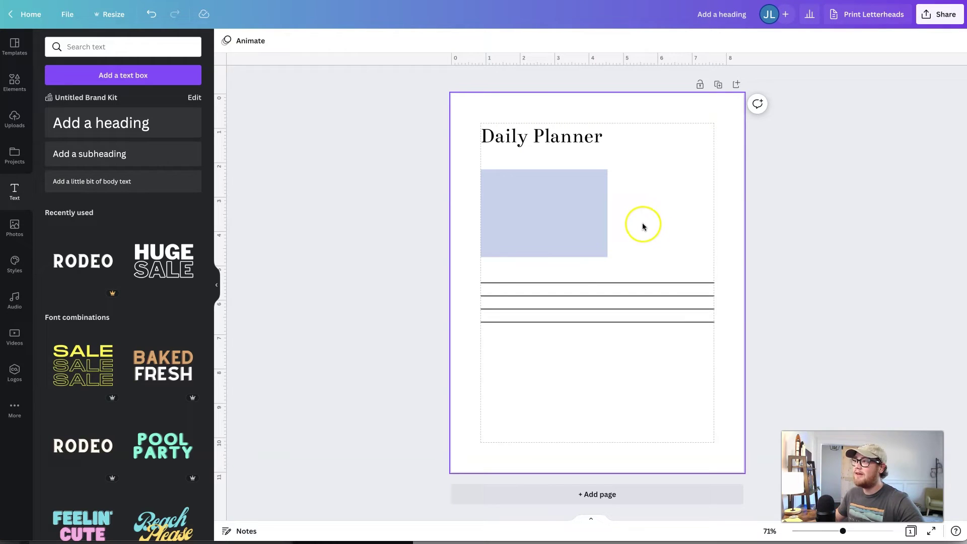
Step: Shorten the ruled lines to the rectangle's width, extend the To Do box, and select the Notes heading
{"action": "left_click_drag", "start_coordinate": [715, 283], "coordinate": [624, 320]}
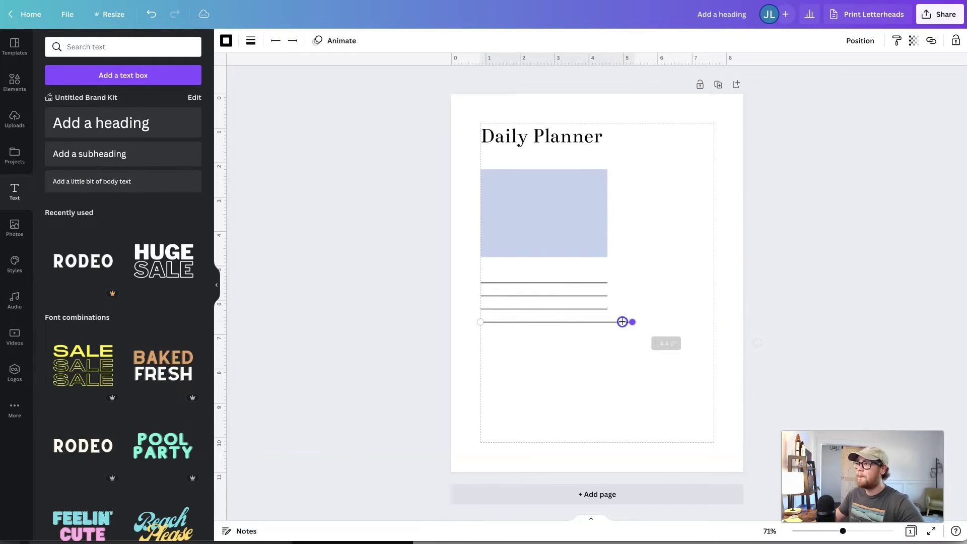
{"action": "left_click", "coordinate": [507, 215]}
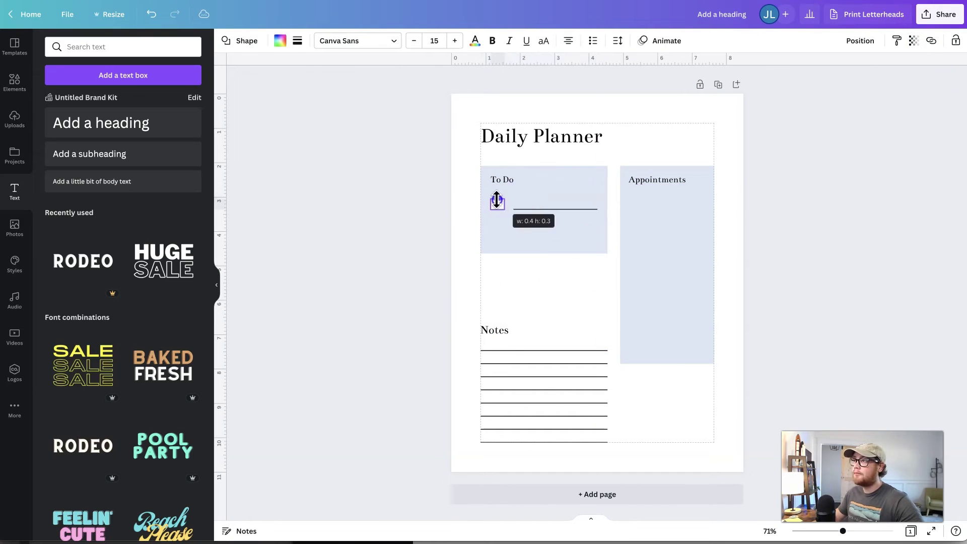
{"action": "left_click_drag", "start_coordinate": [519, 210], "coordinate": [496, 209]}
{"action": "left_click_drag", "start_coordinate": [544, 254], "coordinate": [535, 292]}
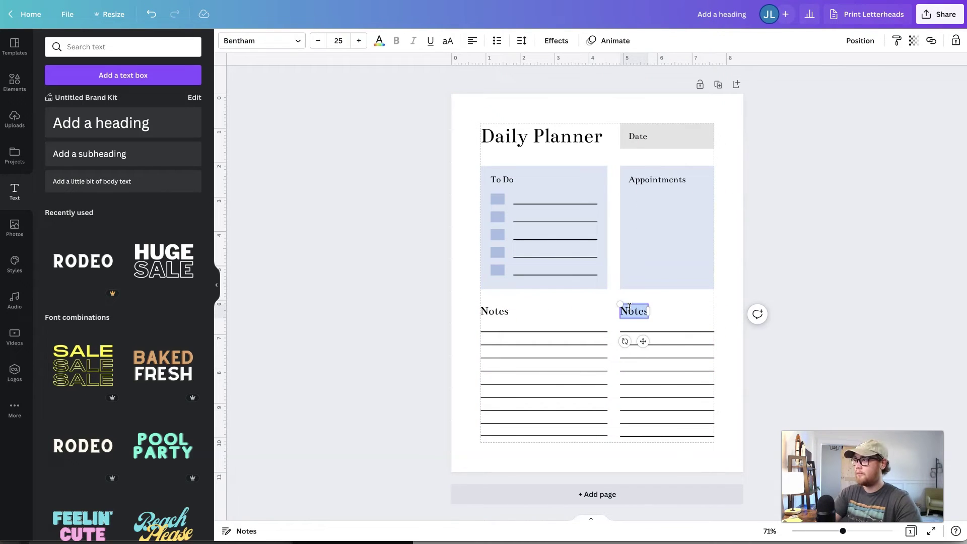
{"action": "left_click", "coordinate": [456, 302]}
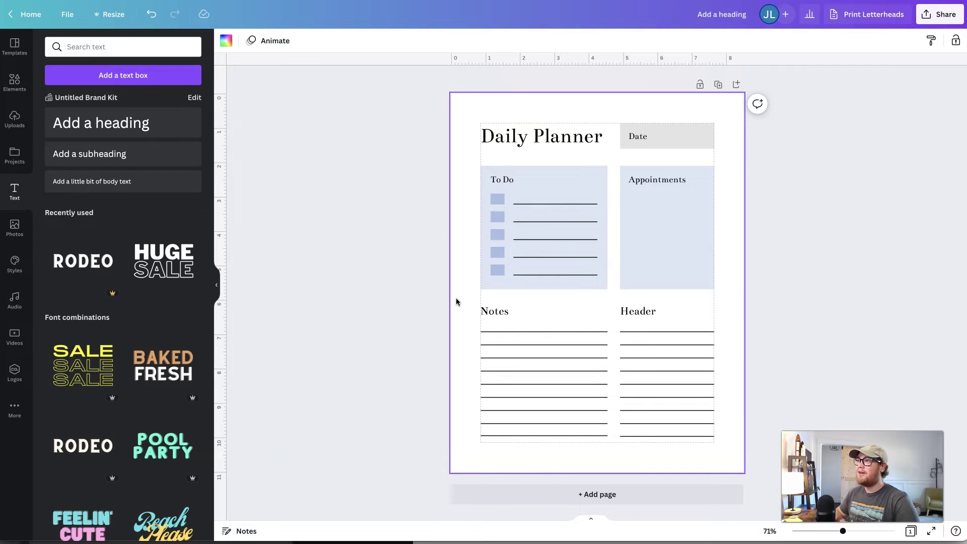
{"action": "left_click", "coordinate": [538, 171]}
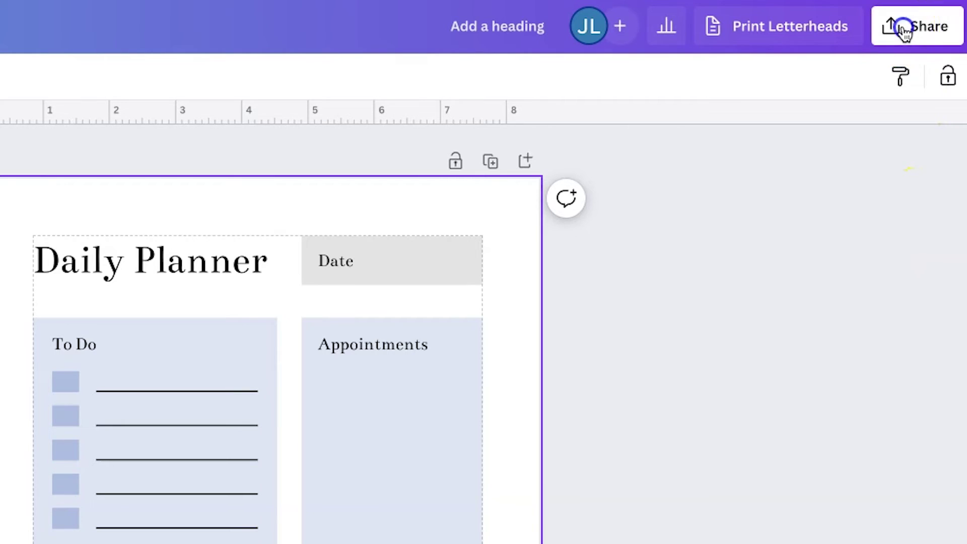
Step: Review the Download file types under Share, keep PNG, and return to the sharing menu
{"action": "left_click", "coordinate": [929, 16]}
{"action": "left_click", "coordinate": [679, 497]}
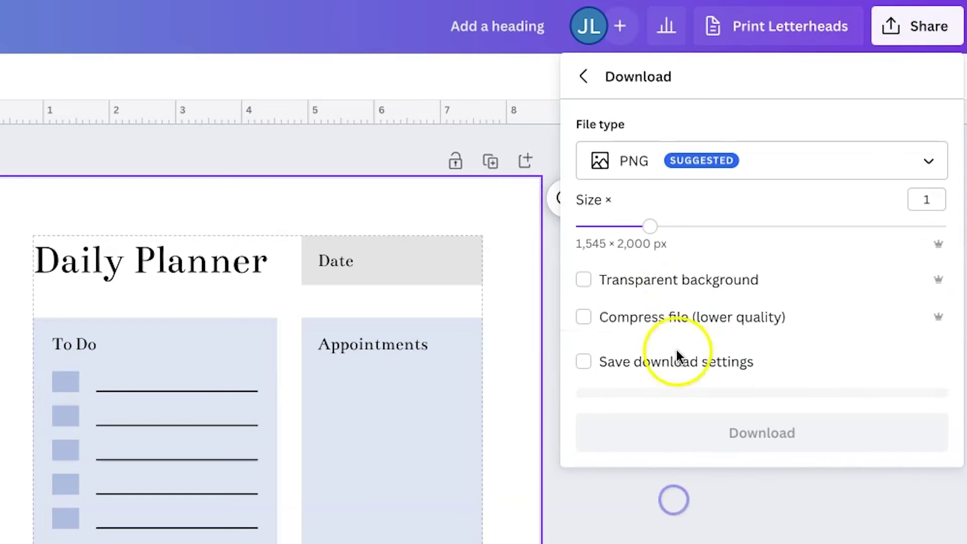
{"action": "left_click", "coordinate": [665, 173]}
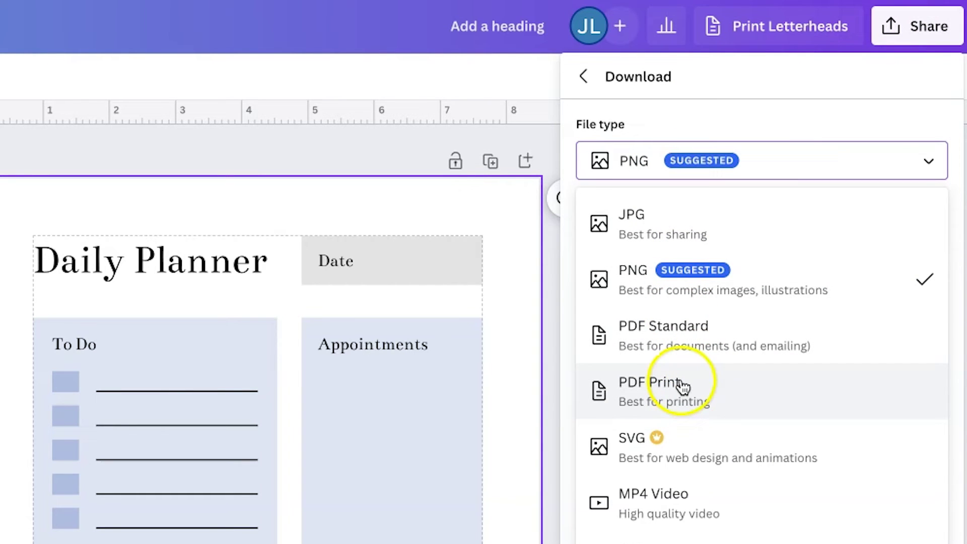
{"action": "left_click", "coordinate": [679, 107]}
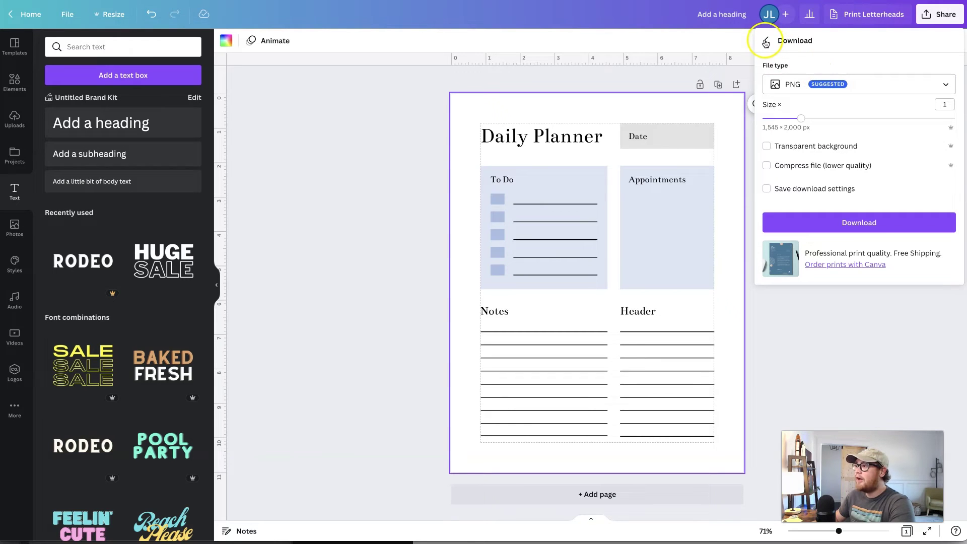
{"action": "left_click", "coordinate": [765, 43]}
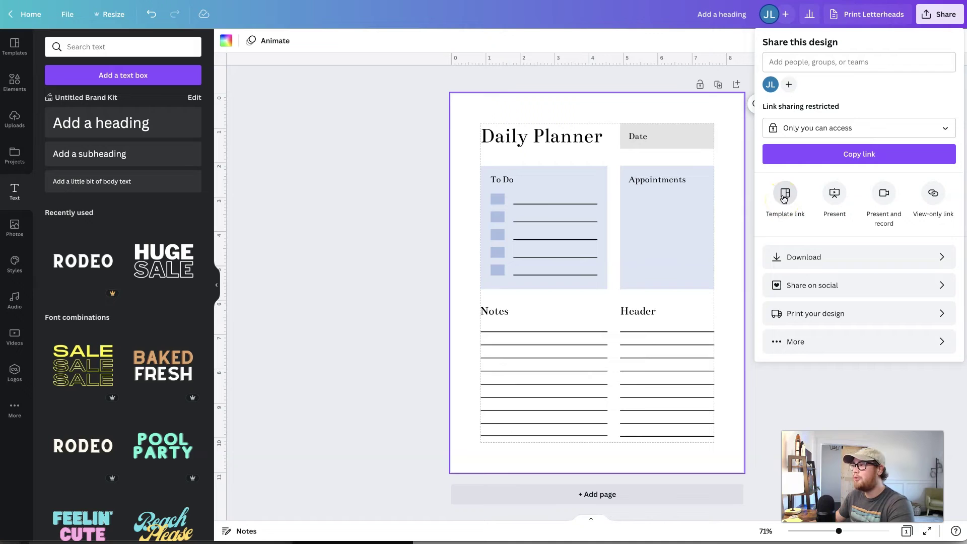
Step: Create a template link for the design and copy its URL
{"action": "left_click", "coordinate": [783, 199]}
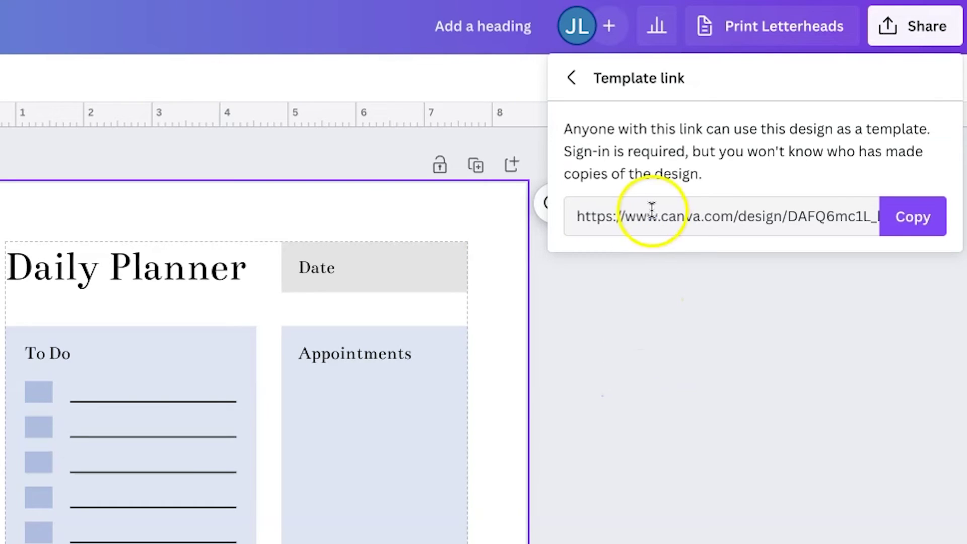
{"action": "left_click", "coordinate": [807, 107]}
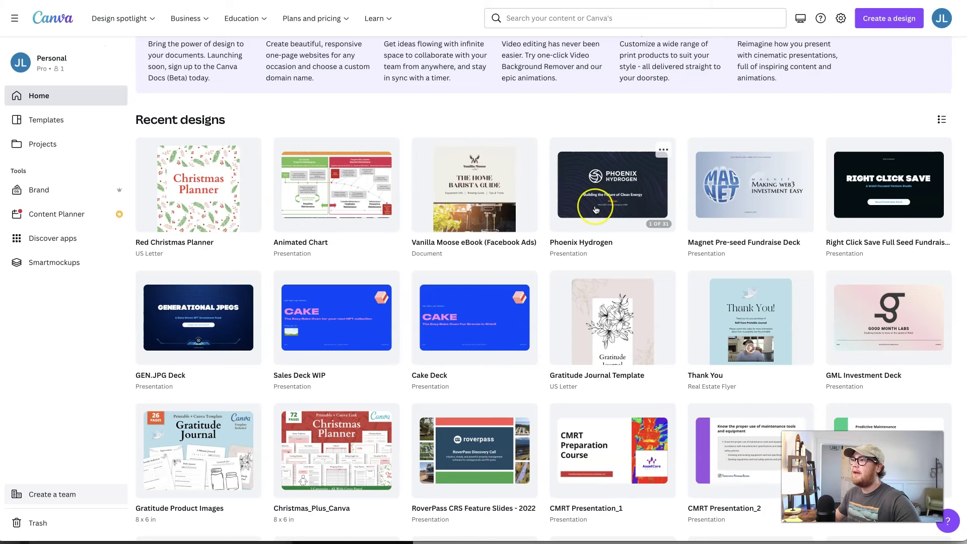
{"action": "scroll", "coordinate": [698, 200], "scroll_direction": "down", "scroll_amount": 4}
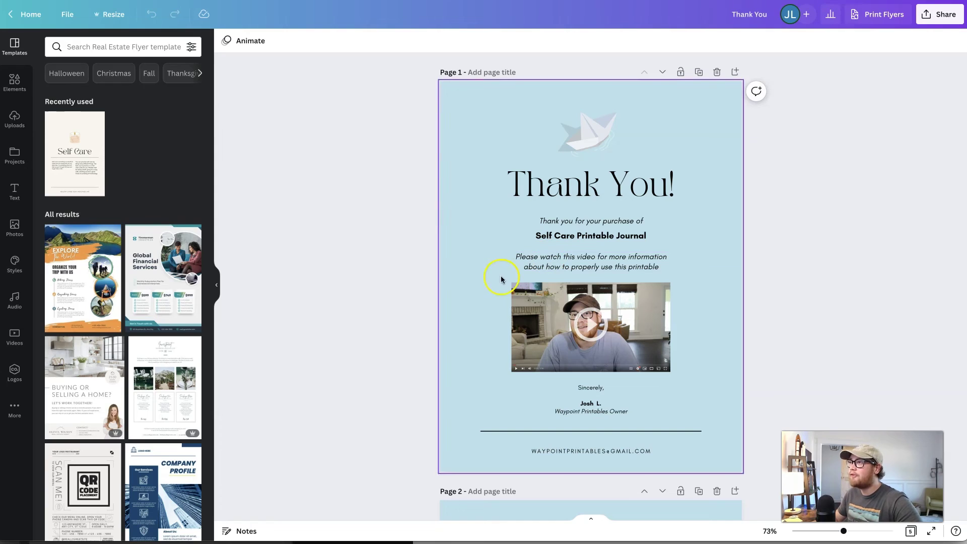
Step: Scroll to page 3 of the Thank You design and select the Canva Template Link text
{"action": "scroll", "coordinate": [417, 266], "scroll_direction": "down", "scroll_amount": 10}
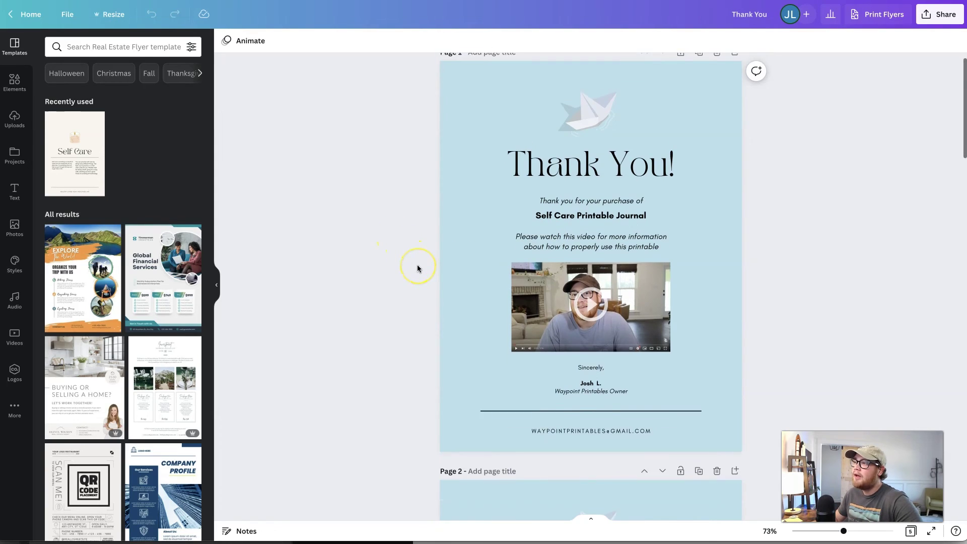
{"action": "scroll", "coordinate": [417, 267], "scroll_direction": "down", "scroll_amount": 7}
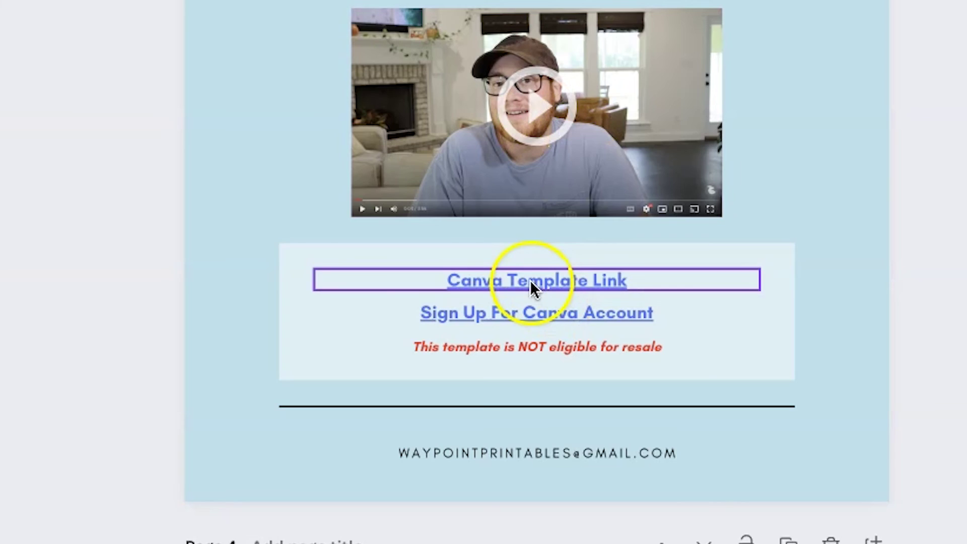
{"action": "left_click", "coordinate": [588, 398]}
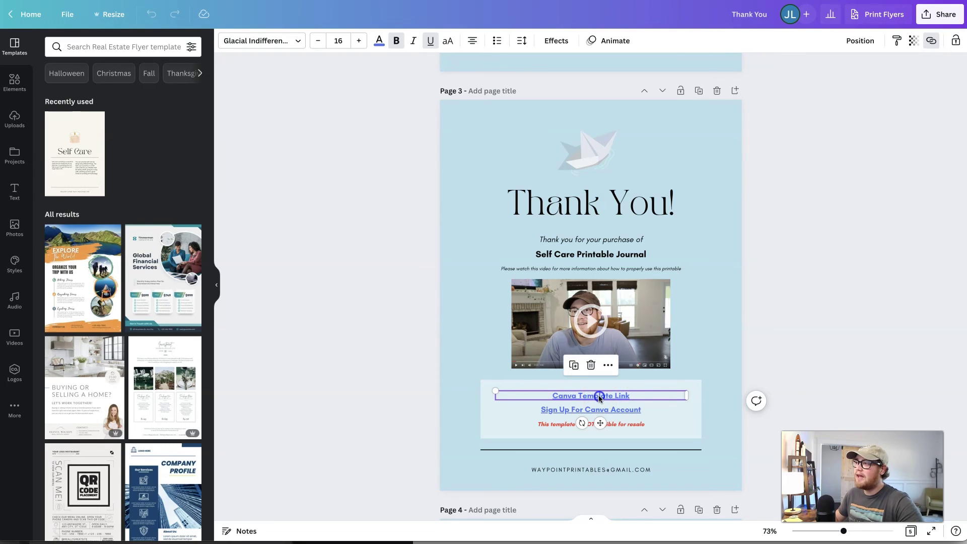
{"action": "double_click", "coordinate": [599, 396]}
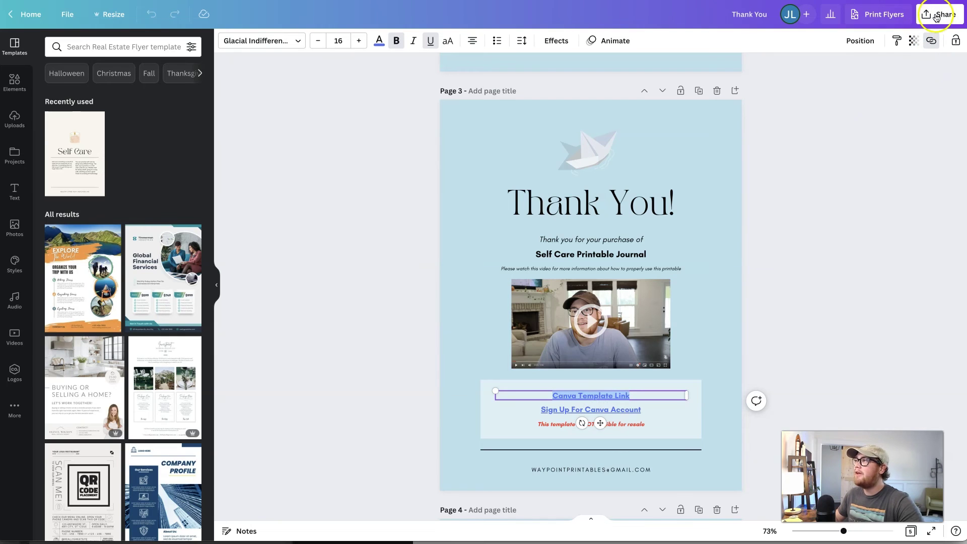
{"action": "left_click", "coordinate": [936, 15]}
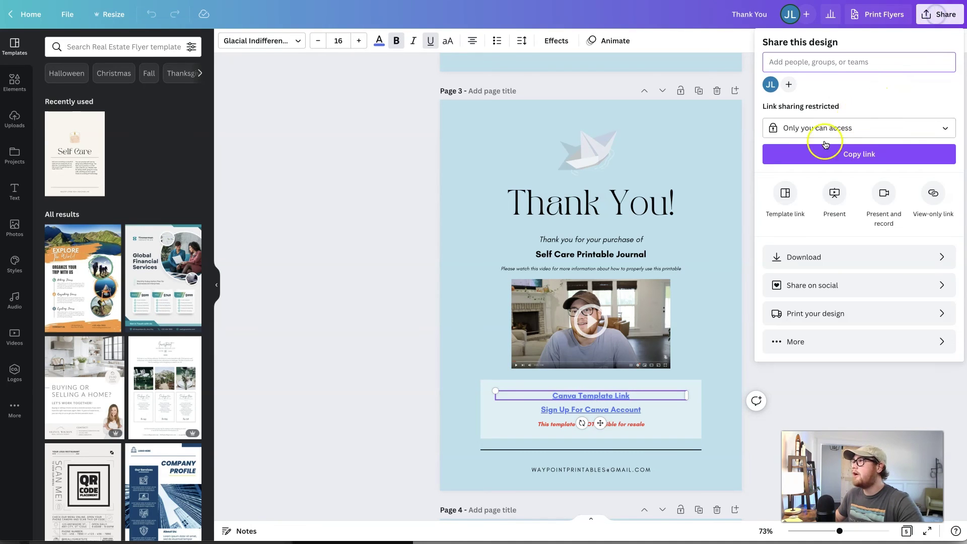
{"action": "left_click", "coordinate": [789, 253]}
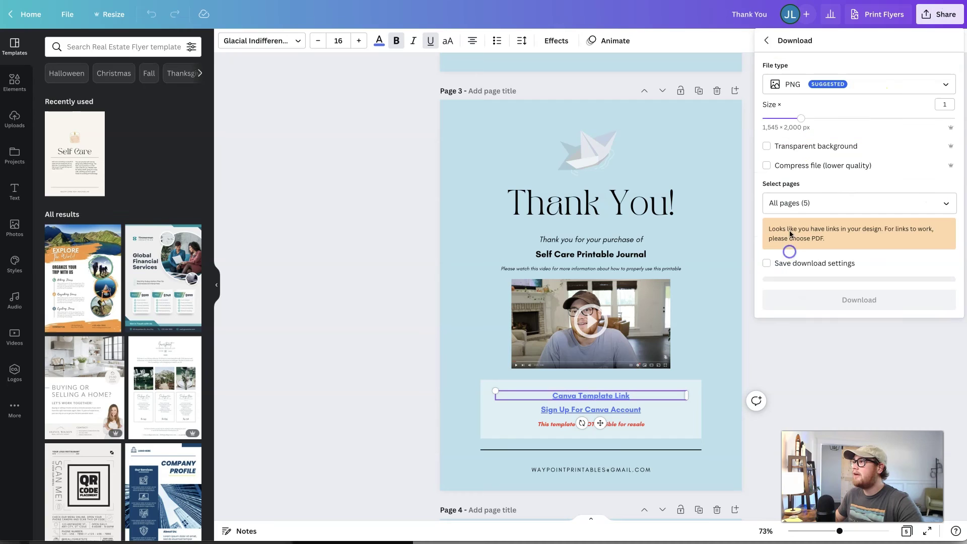
{"action": "left_click", "coordinate": [791, 84]}
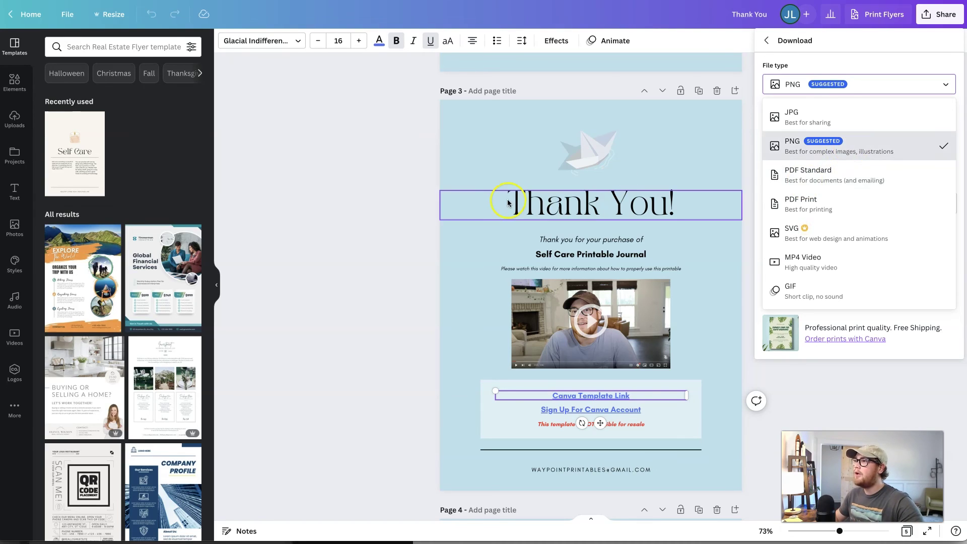
{"action": "left_click", "coordinate": [411, 202]}
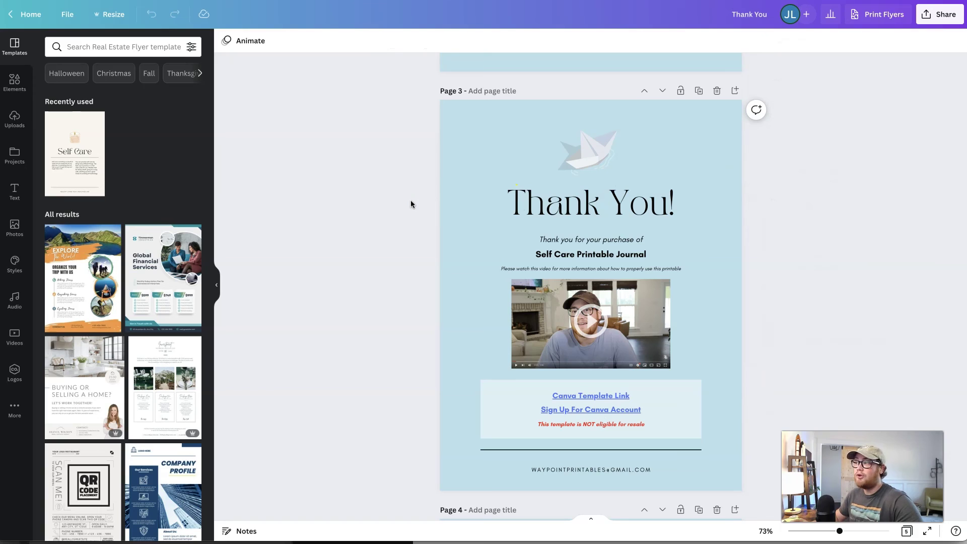